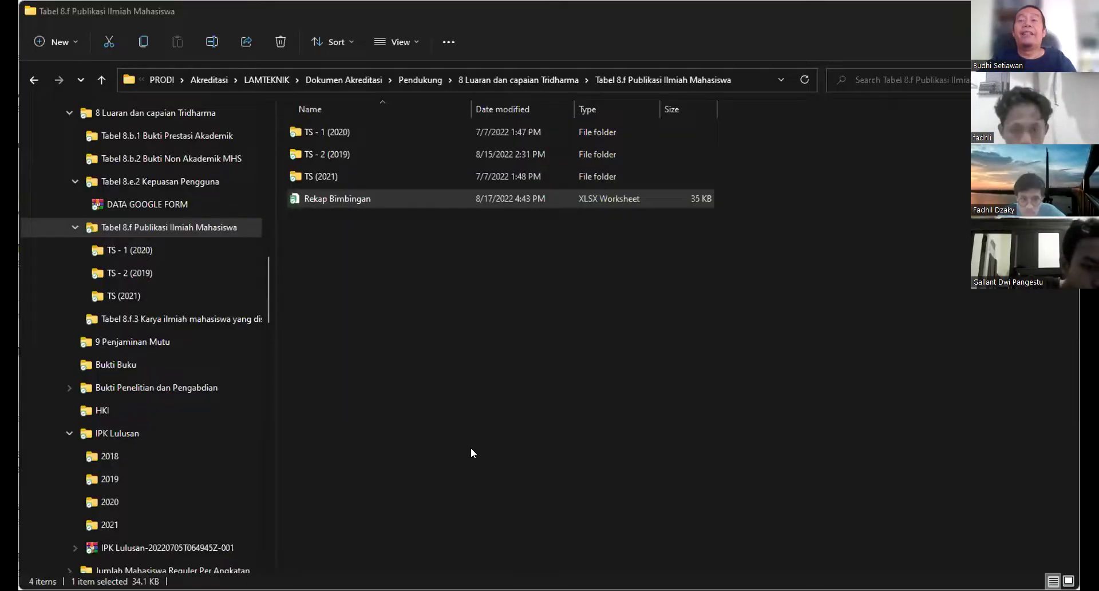
# - Look through the student publication PDFs in the TS - 2 (2019) folder and return to Tabel 8.f Publikasi Ilmiah Mahasiswa
pyautogui.doubleClick(332, 153)
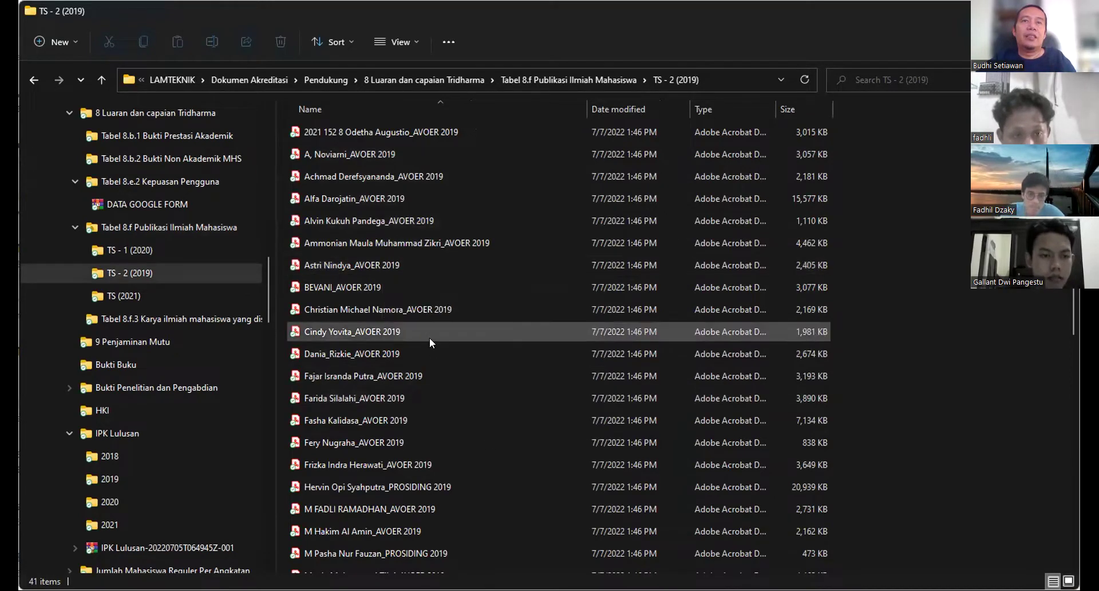
pyautogui.scroll(-2, 429, 341)
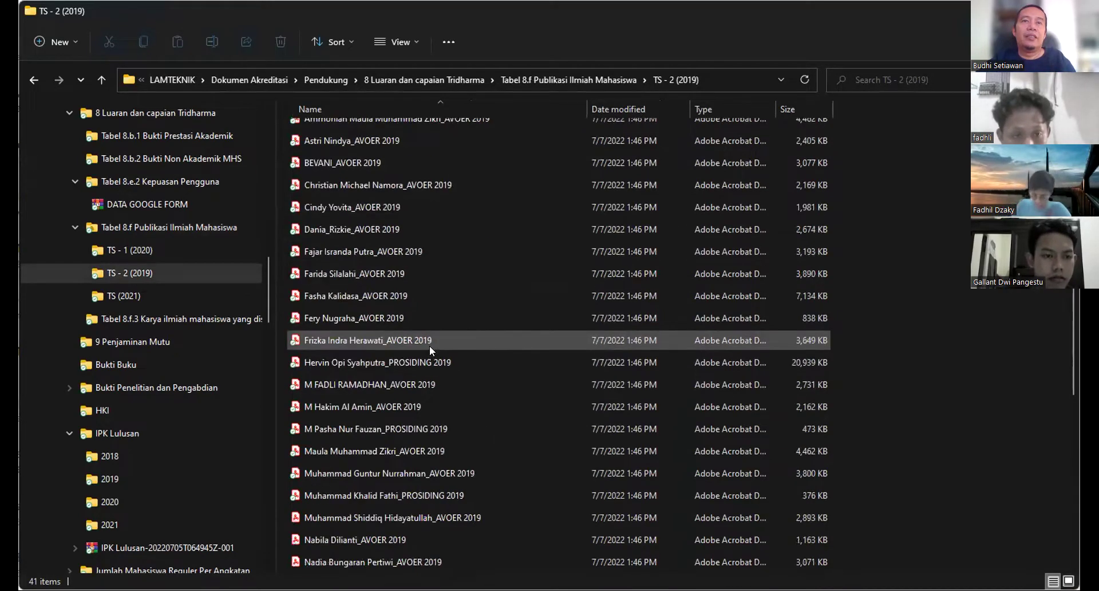
pyautogui.click(367, 229)
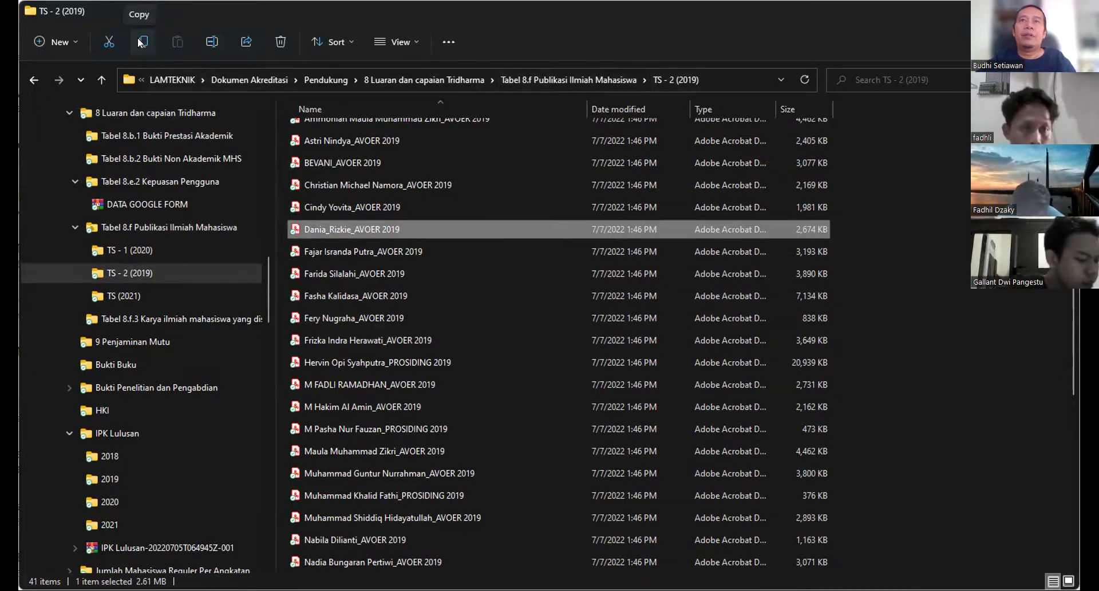
pyautogui.click(562, 75)
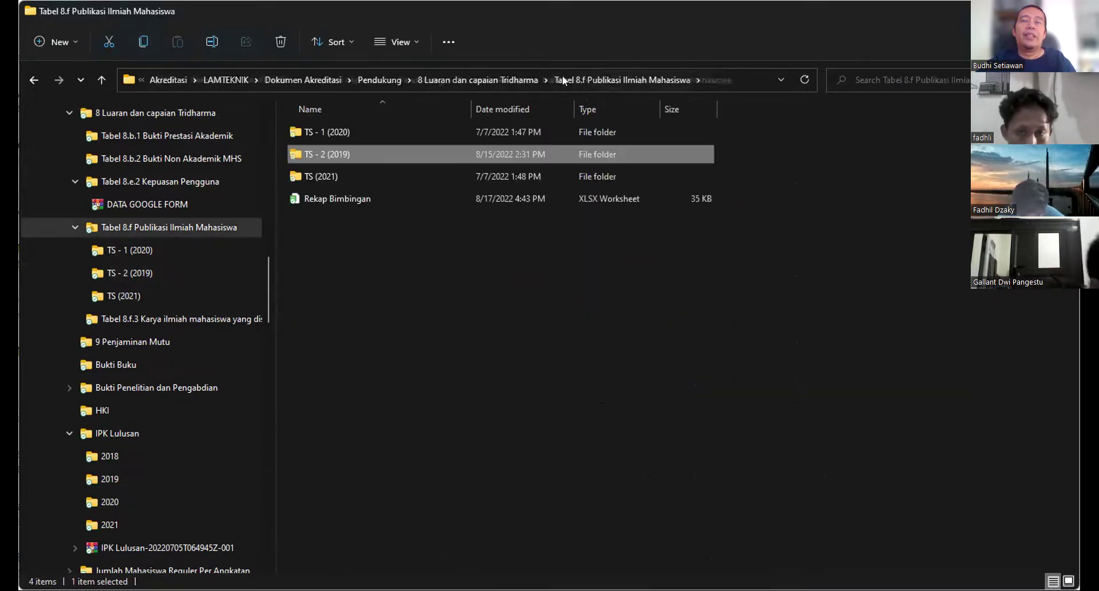
# - Create a folder named "Rekap publikasi" inside Tabel 8.f Publikasi Ilmiah Mahasiswa and open it
pyautogui.click(392, 302)
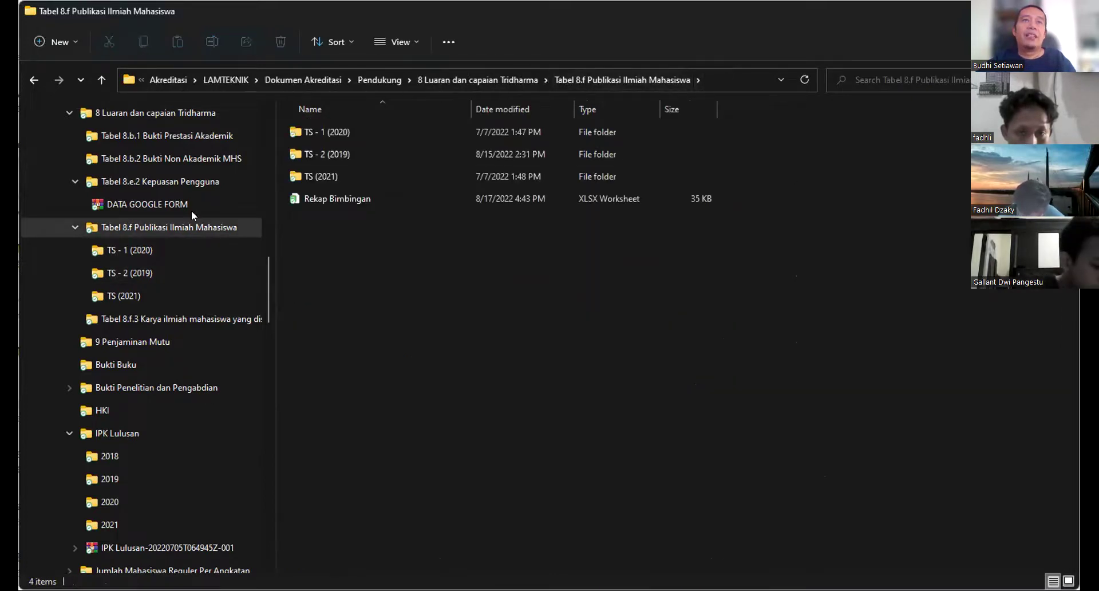
pyautogui.click(48, 40)
pyautogui.click(66, 71)
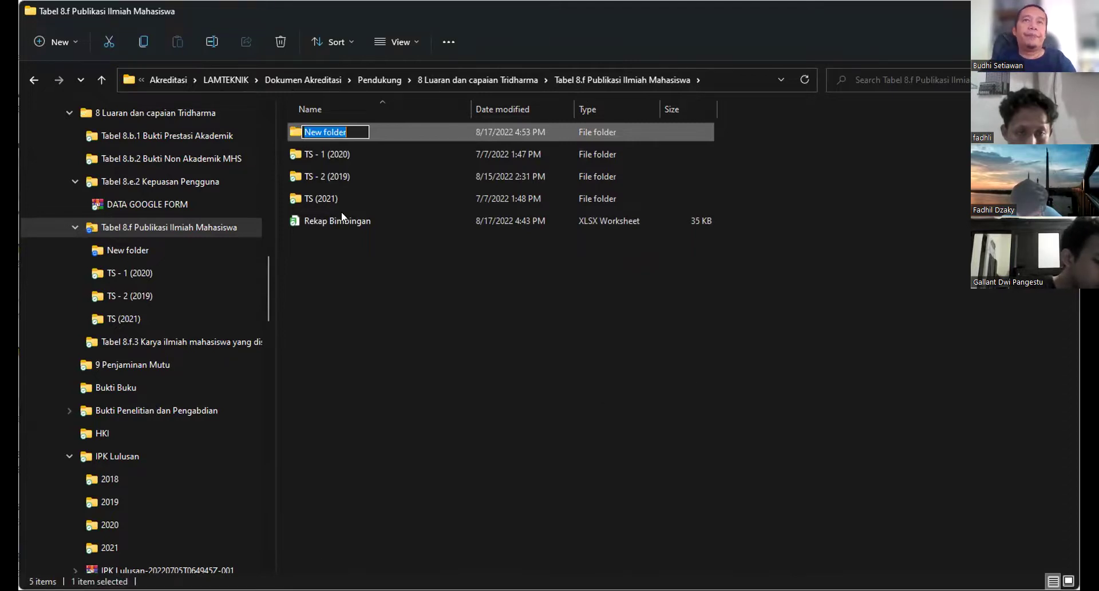
pyautogui.write('rekap')
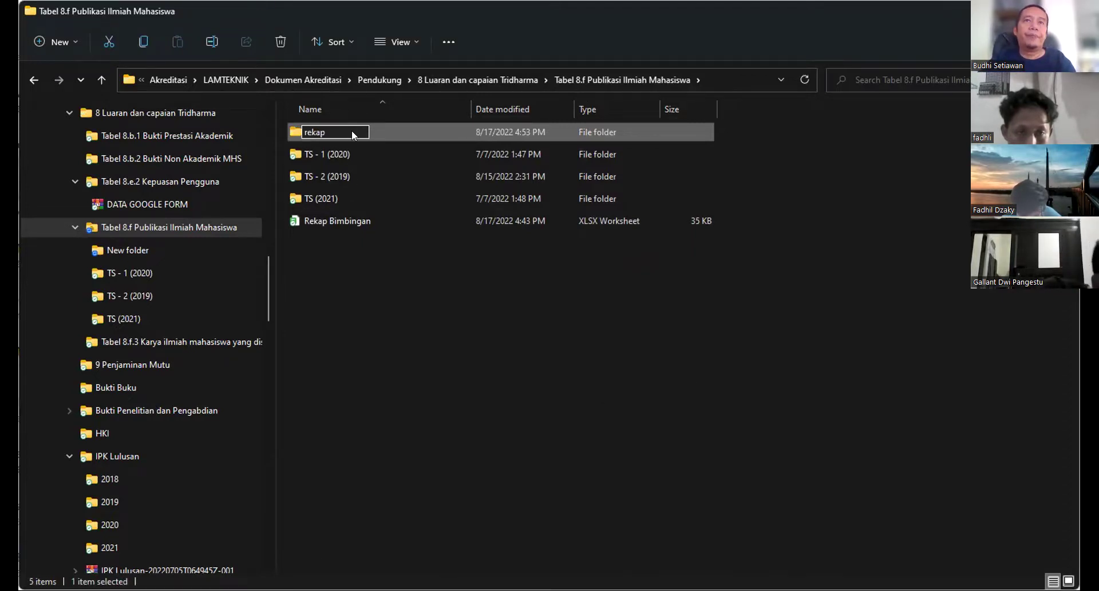
pyautogui.press('Return')
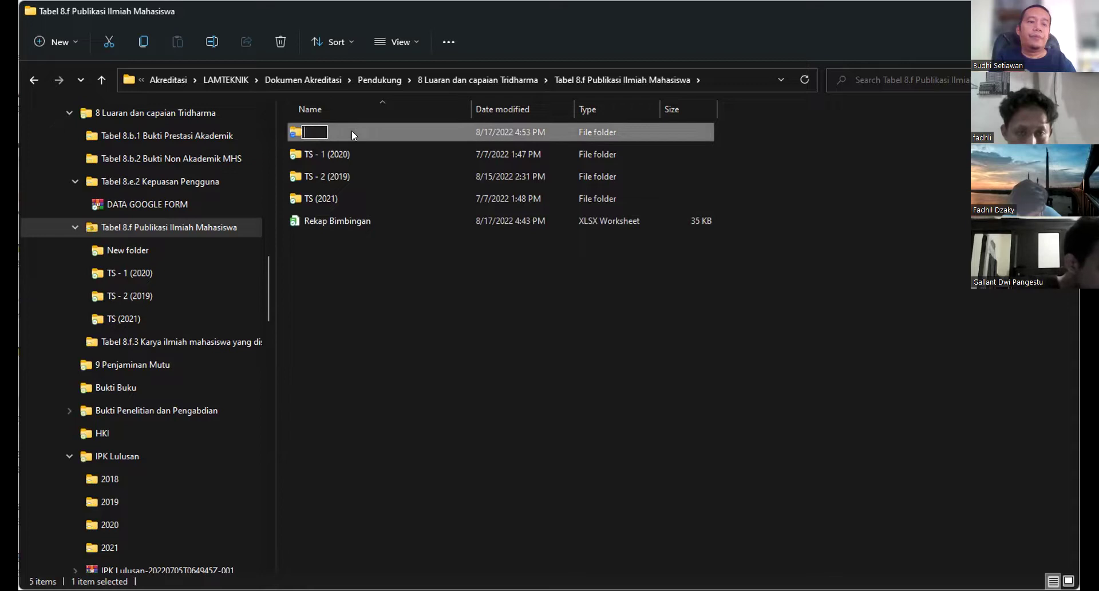
pyautogui.write('Rekap')
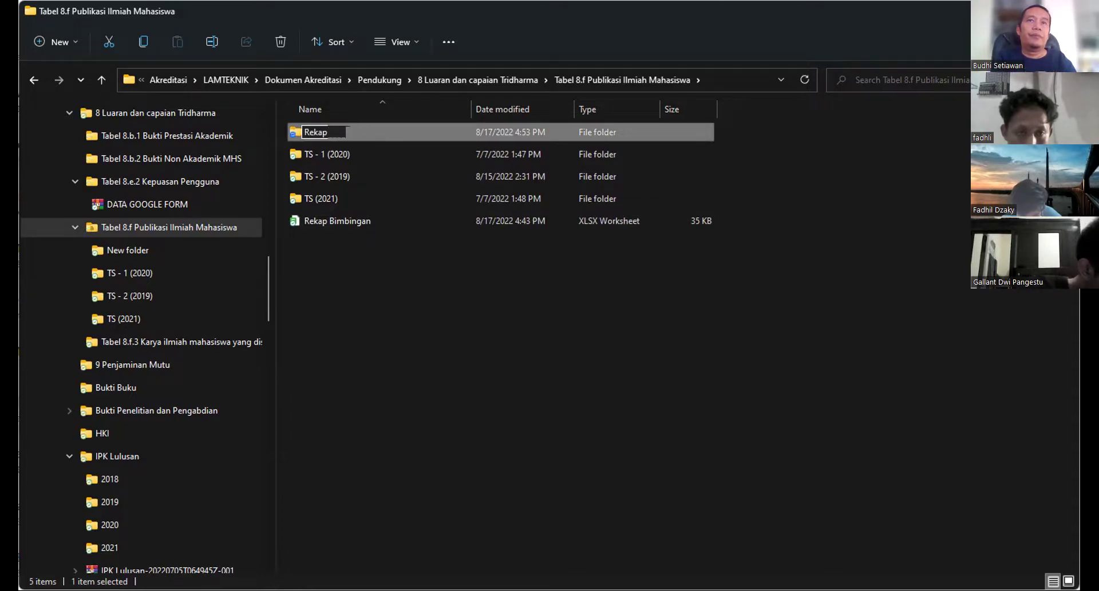
pyautogui.write(' publikasi')
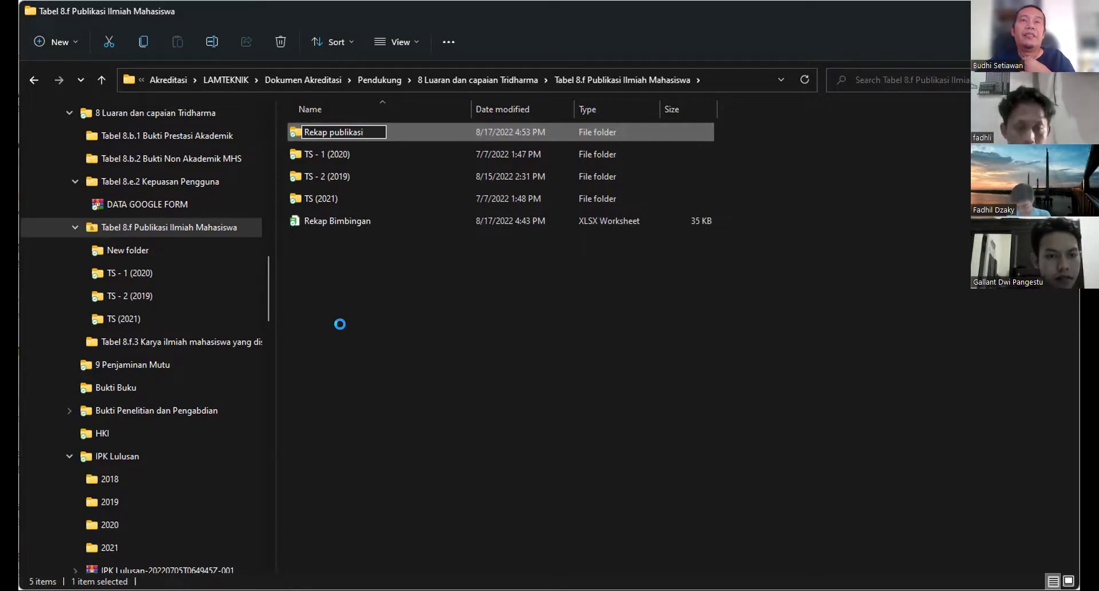
pyautogui.press('Return')
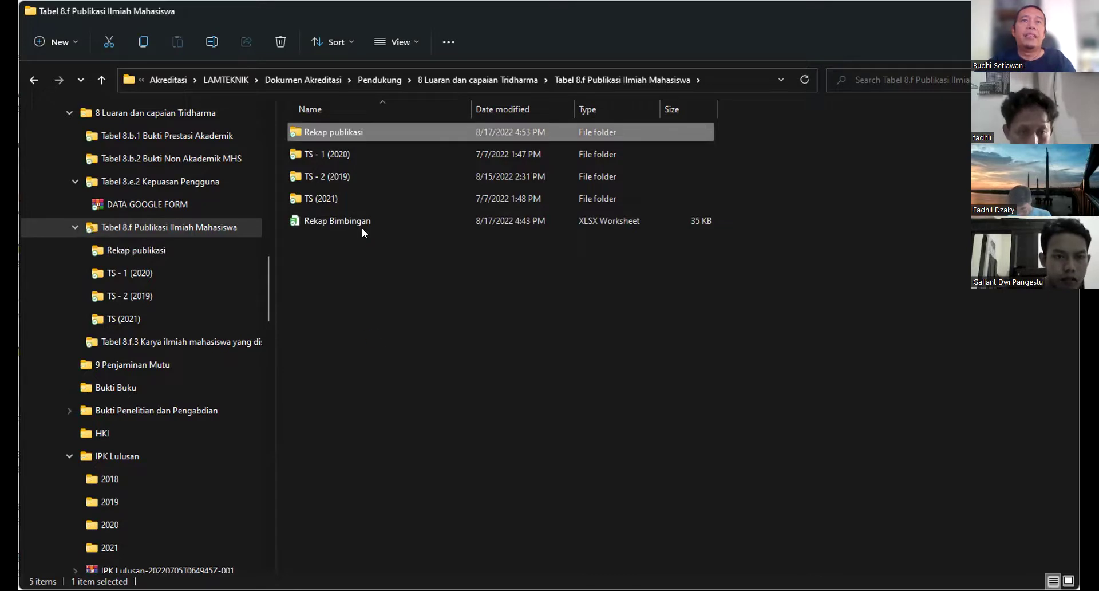
pyautogui.press('Return')
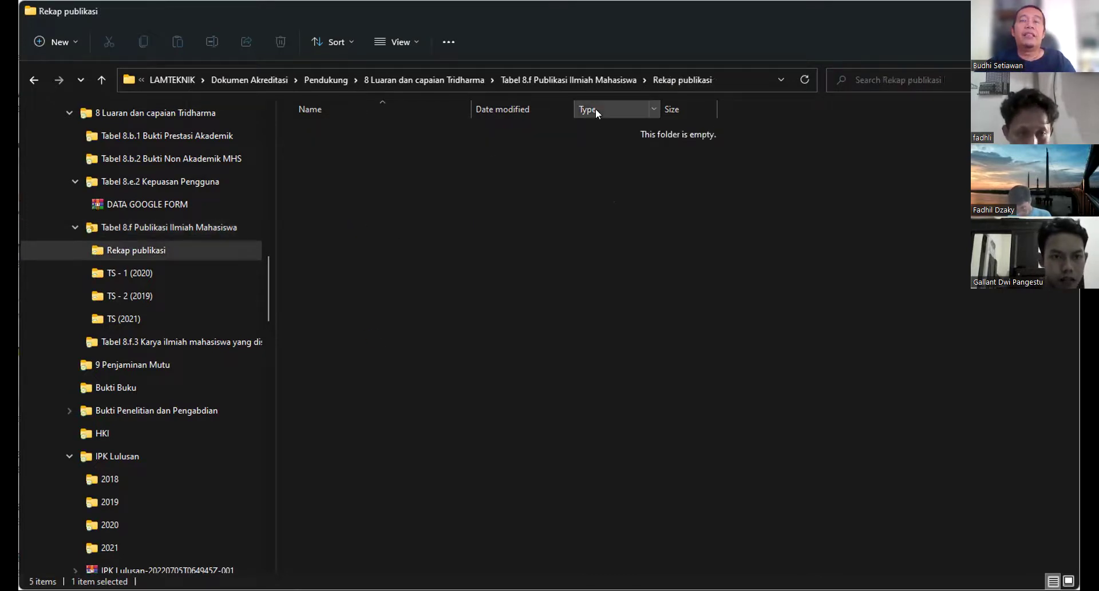
# - Copy the student's 2,674 KB AVOER 2019 PDF from TS - 2 (2019) into the Rekap publikasi folder
pyautogui.click(139, 293)
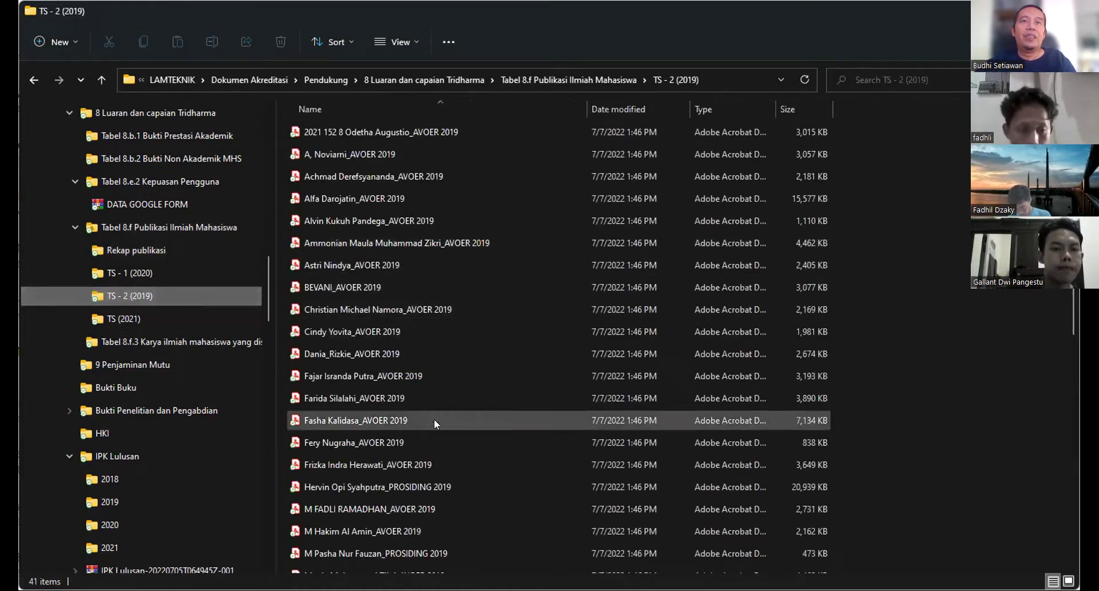
pyautogui.click(363, 354)
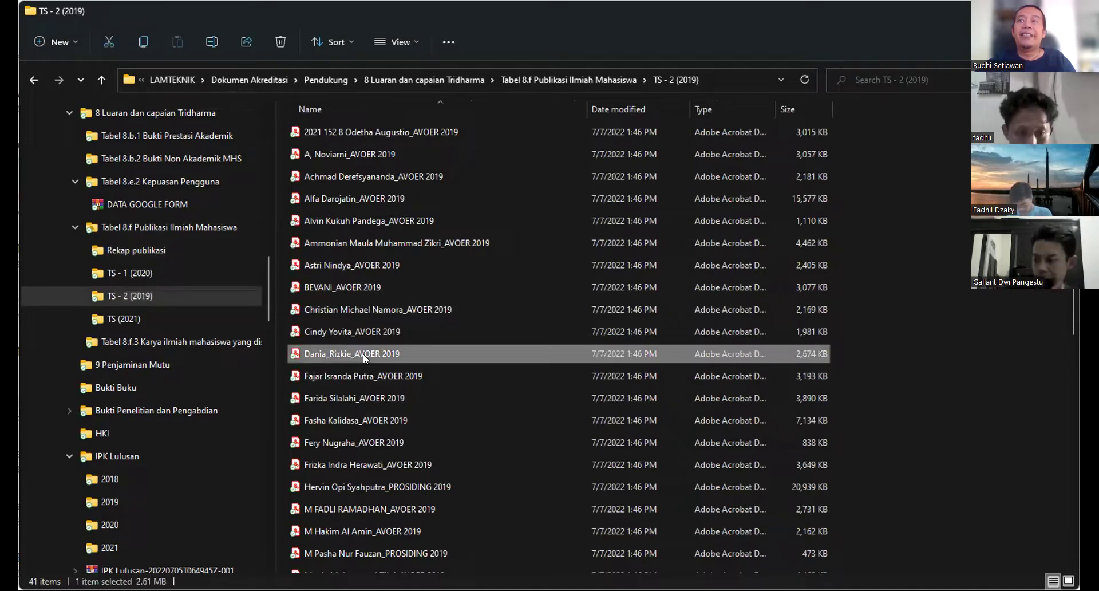
pyautogui.click(140, 41)
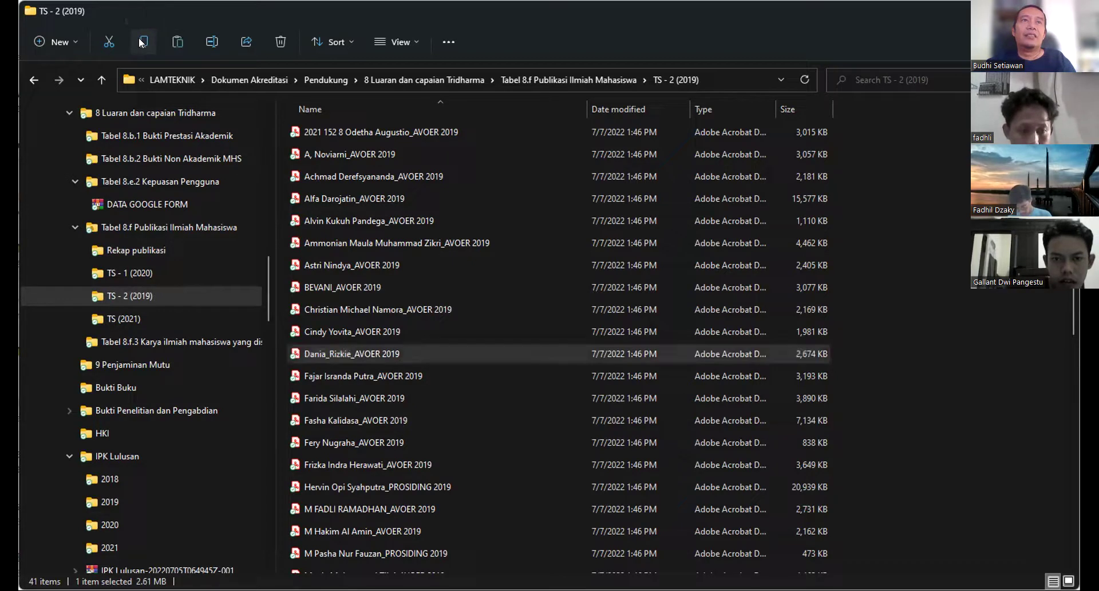
pyautogui.click(156, 251)
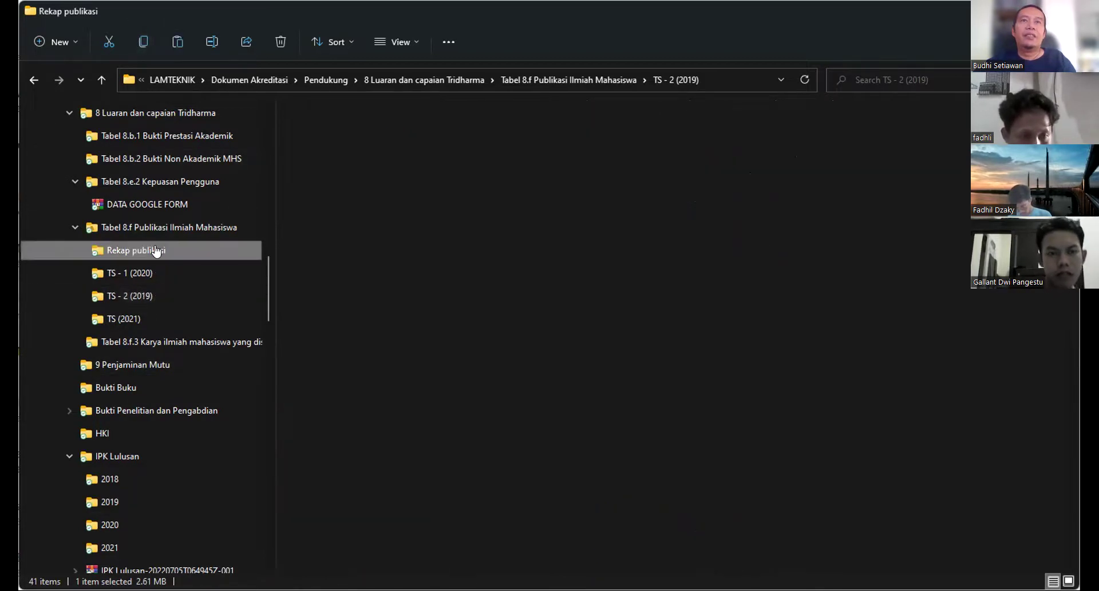
pyautogui.click(178, 41)
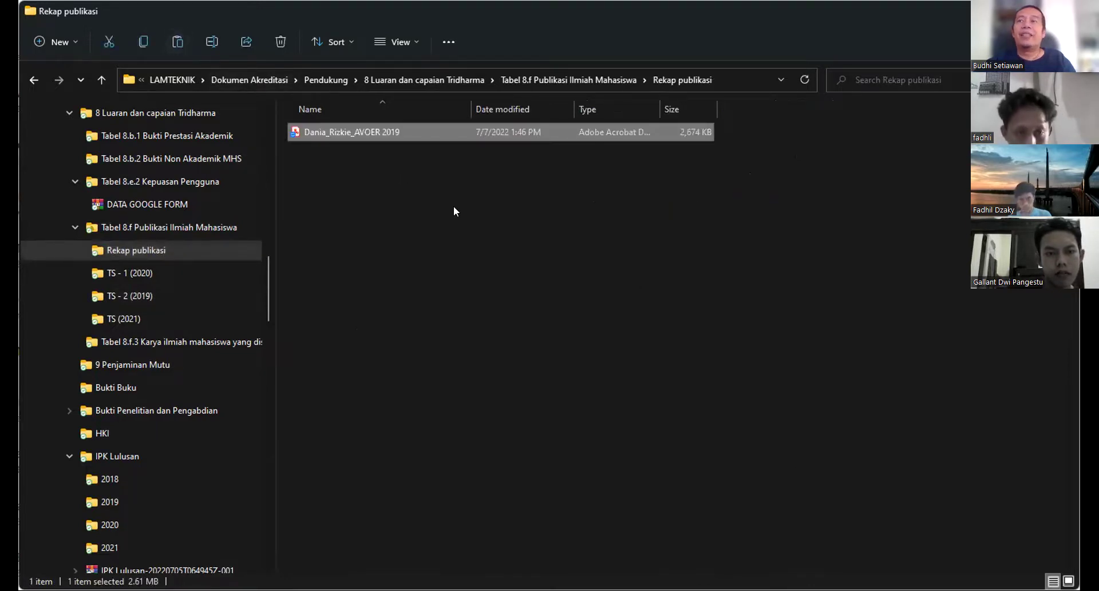
# - Rename the copied PDF by adding "2019 6" before the student's name and removing the year 2019 after AVOER
pyautogui.click(374, 128)
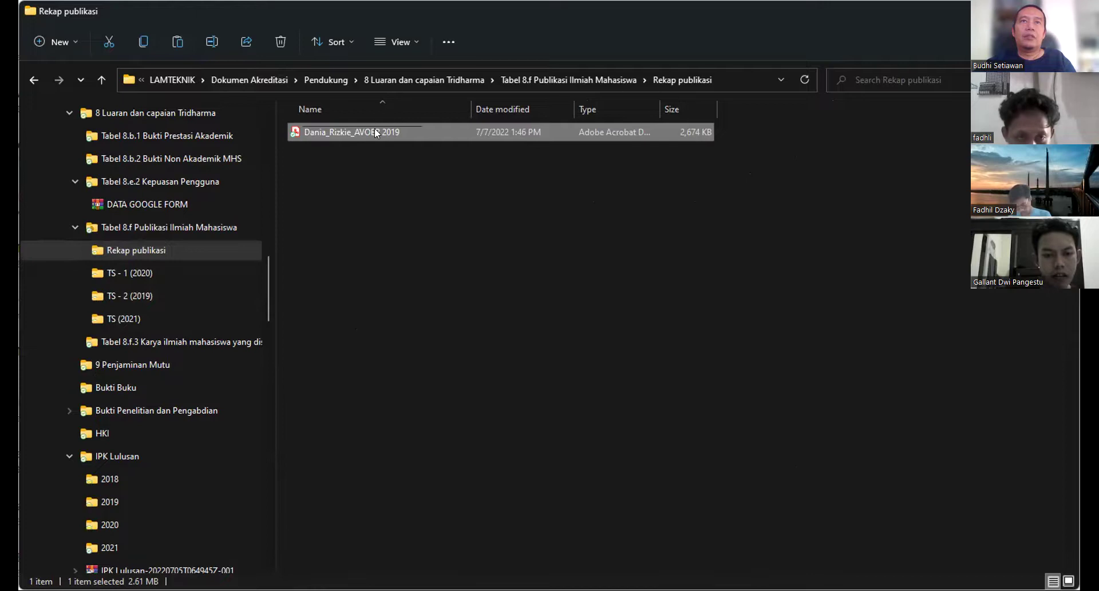
pyautogui.click(304, 128)
pyautogui.write('019 ')
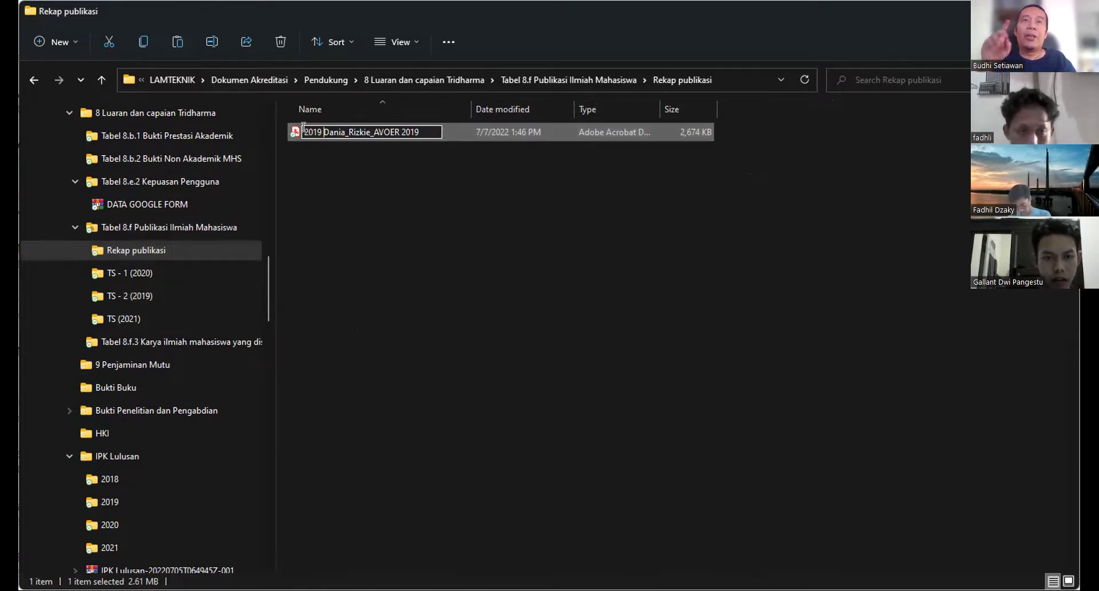
pyautogui.write('6')
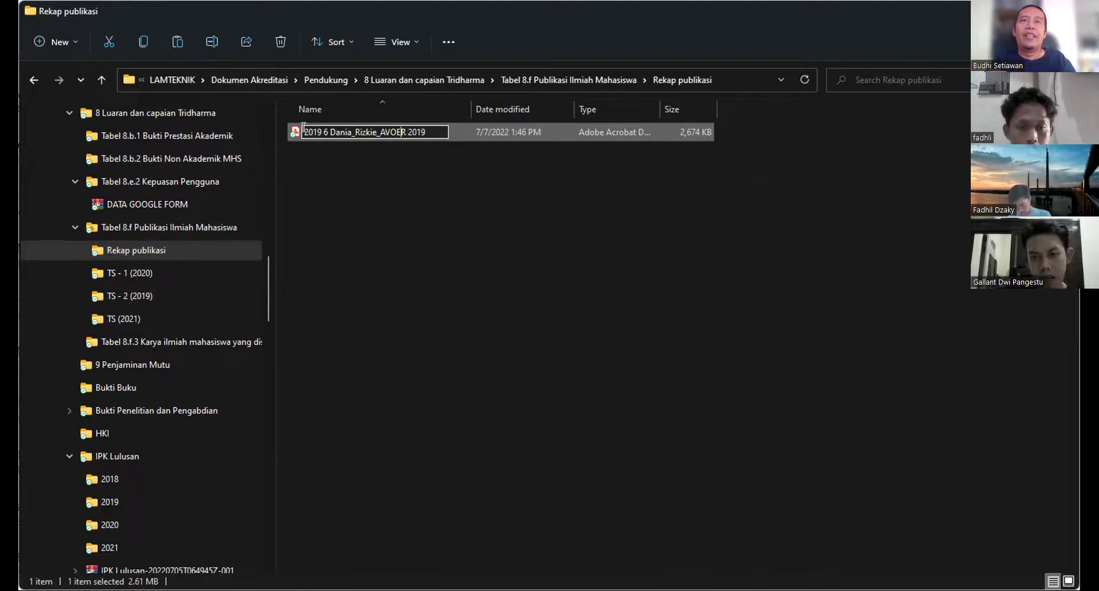
pyautogui.press('Delete')
pyautogui.press('Delete')
pyautogui.press('Delete')
pyautogui.press('Delete')
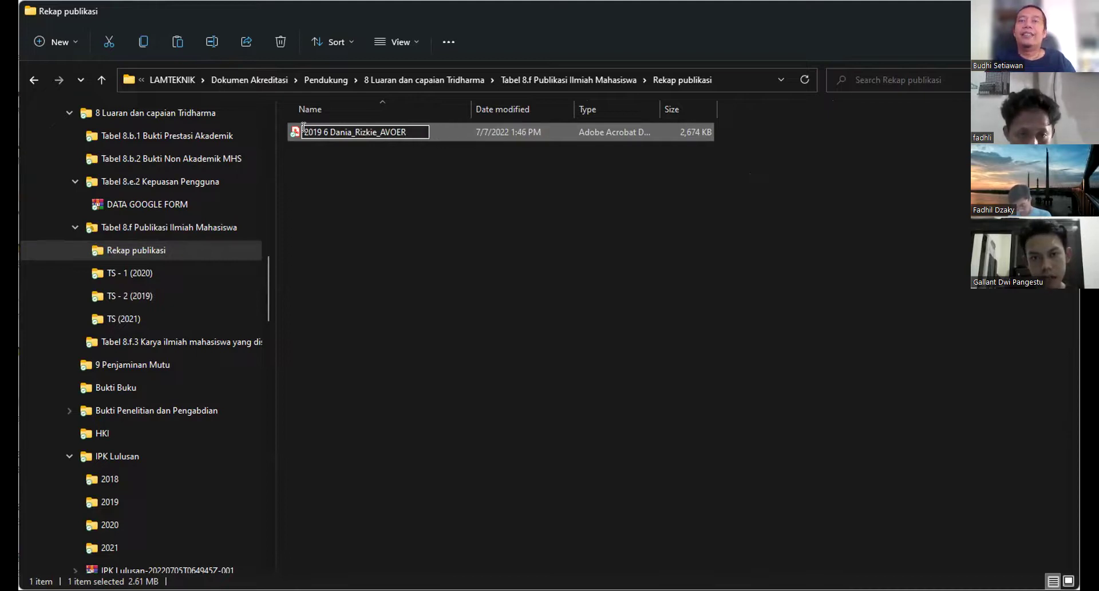
pyautogui.press('Return')
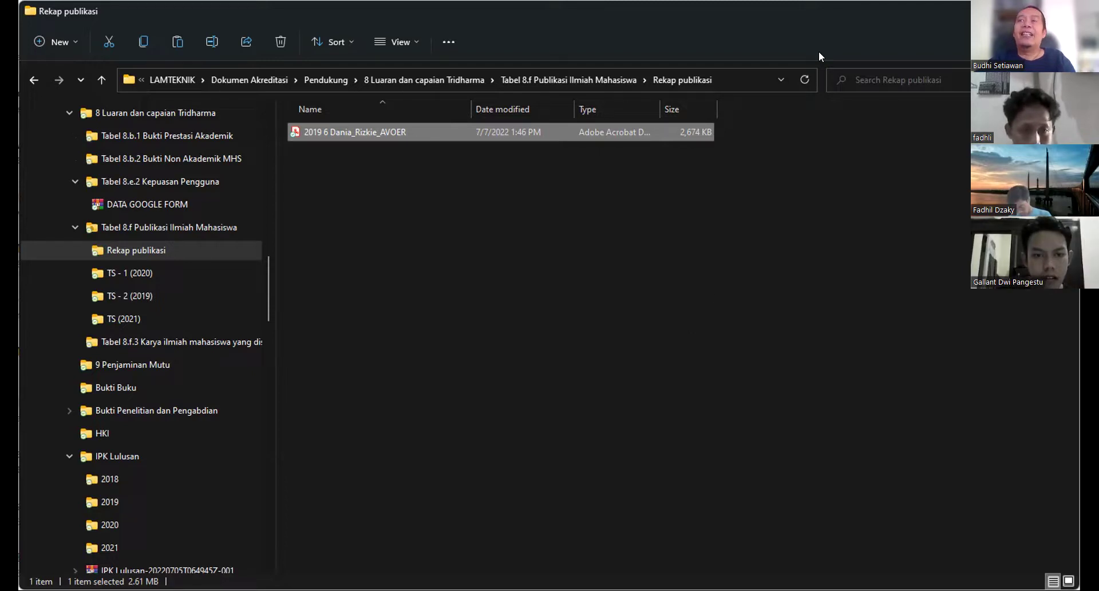
# - Open the Rekap Bimbingan workbook from the Tabel 8.f Publikasi Ilmiah Mahasiswa folder
pyautogui.click(118, 322)
pyautogui.click(137, 227)
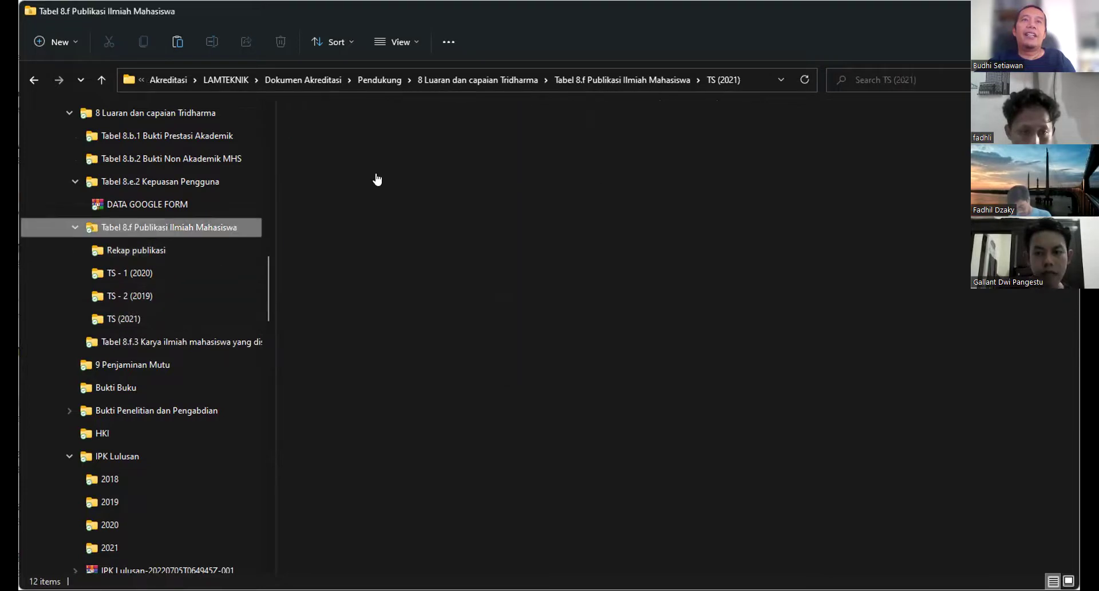
pyautogui.click(353, 219)
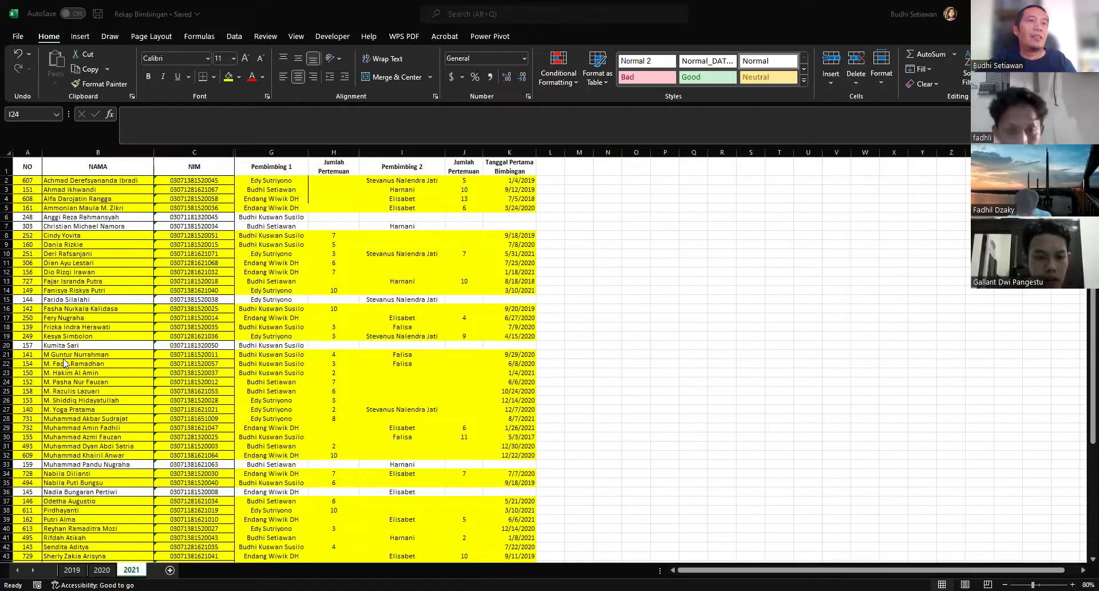
# - Look up the student's NO and Pembimbing 1 in row 9 of sheet 2021, and that supervisor's number in the list beneath the table
pyautogui.click(64, 244)
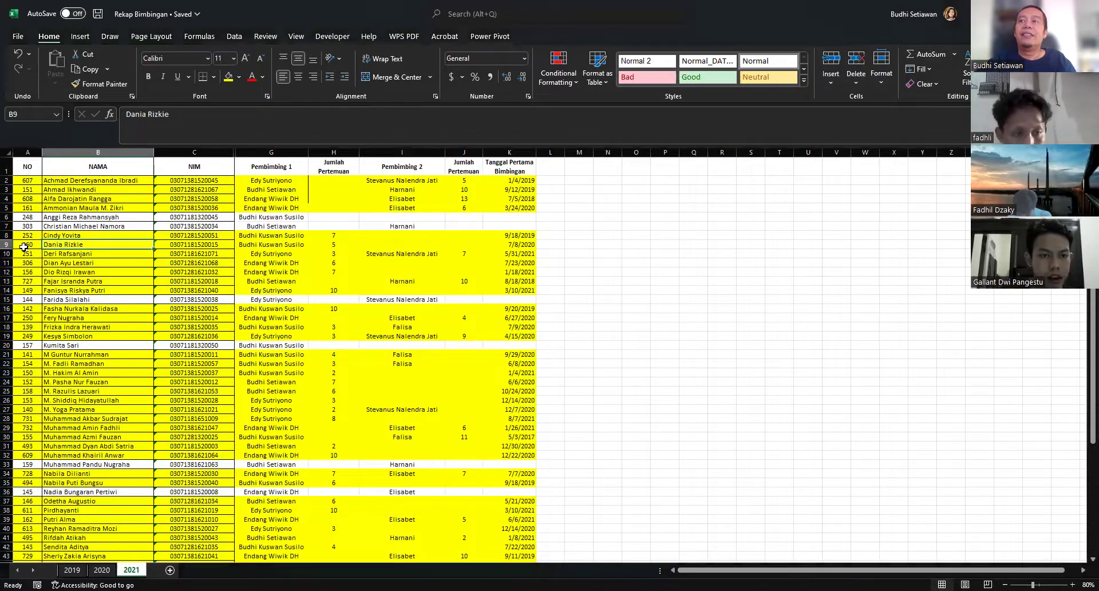
pyautogui.click(24, 247)
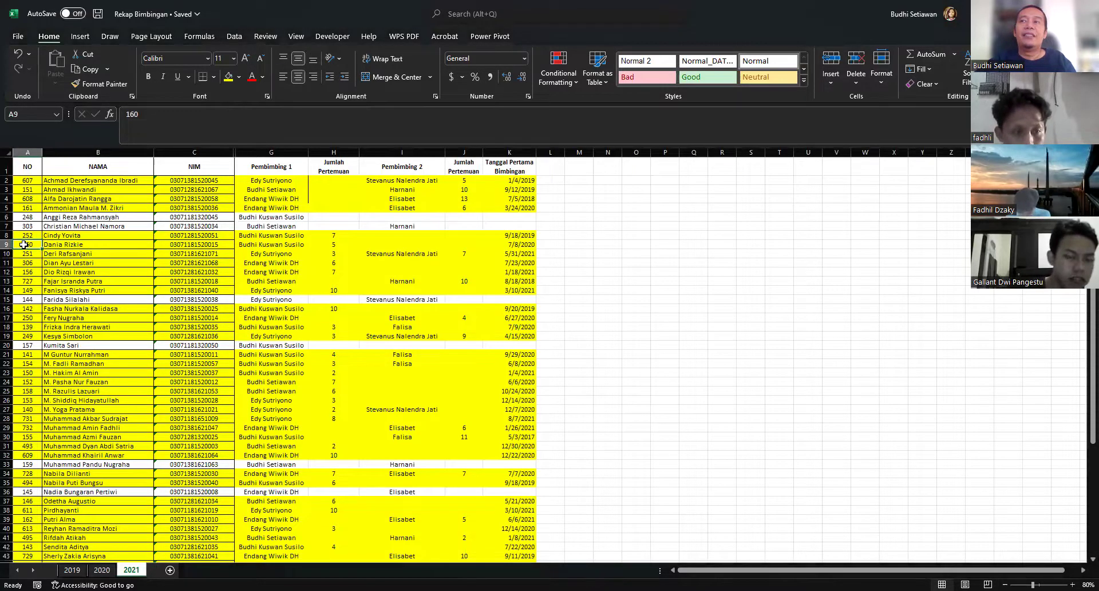
pyautogui.click(52, 244)
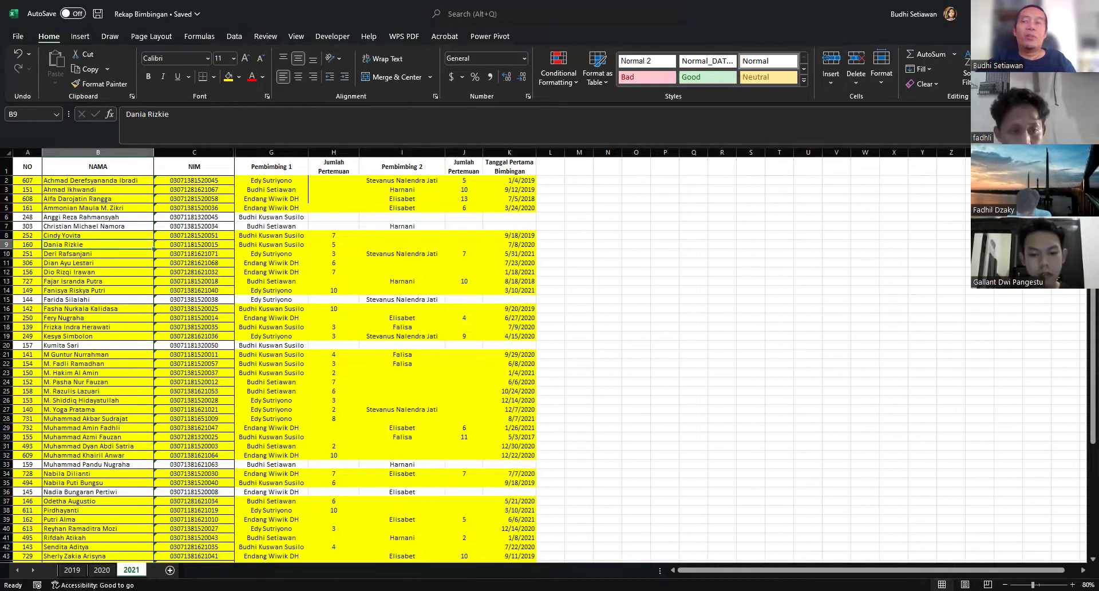
pyautogui.click(29, 245)
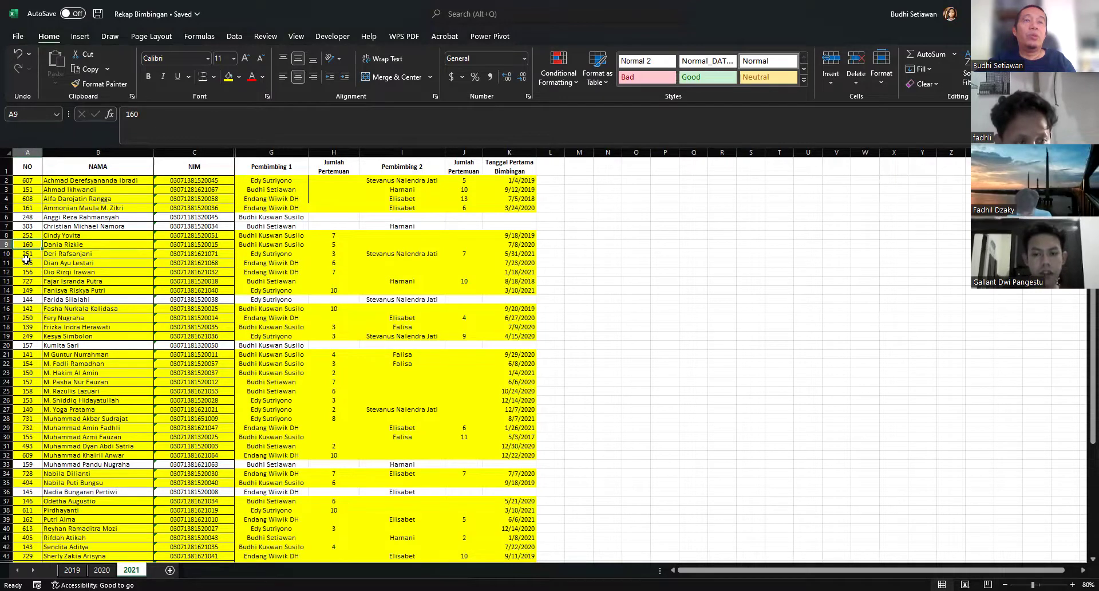
pyautogui.click(268, 245)
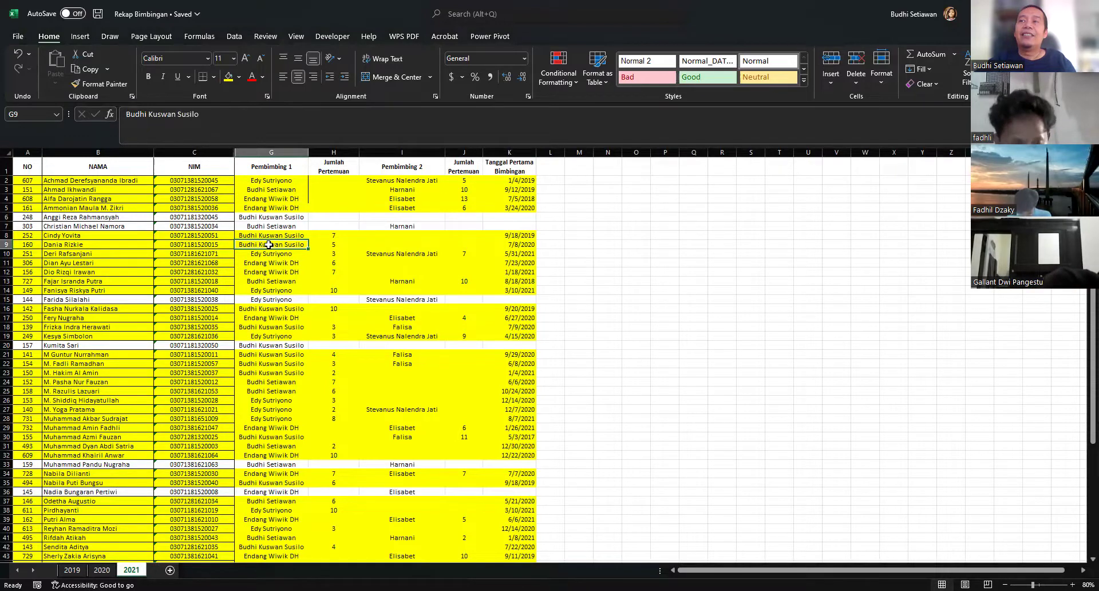
pyautogui.scroll(-7, 123, 406)
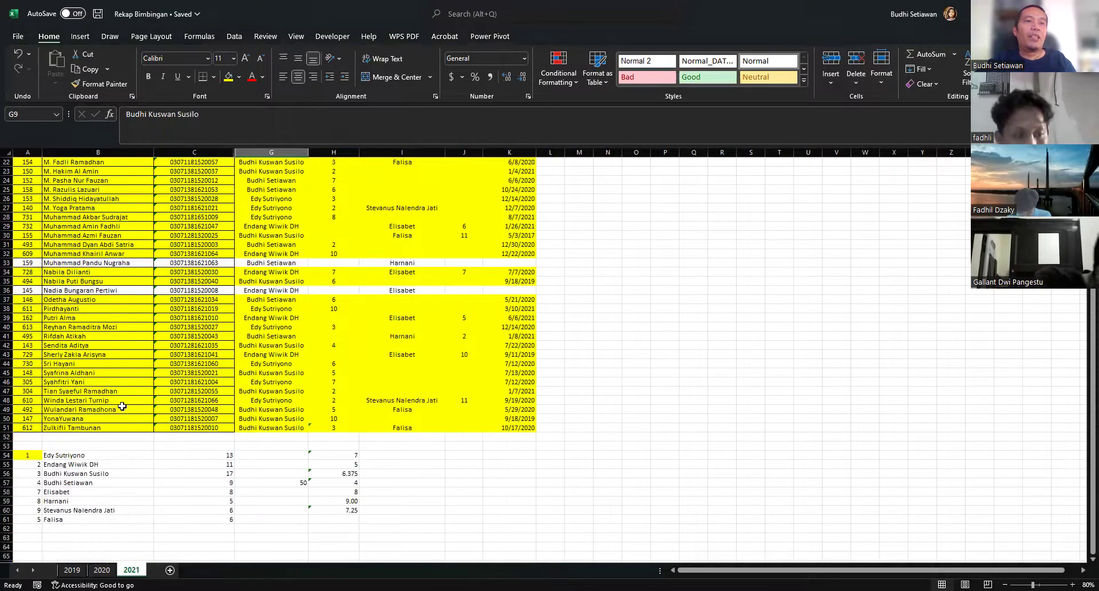
pyautogui.click(29, 474)
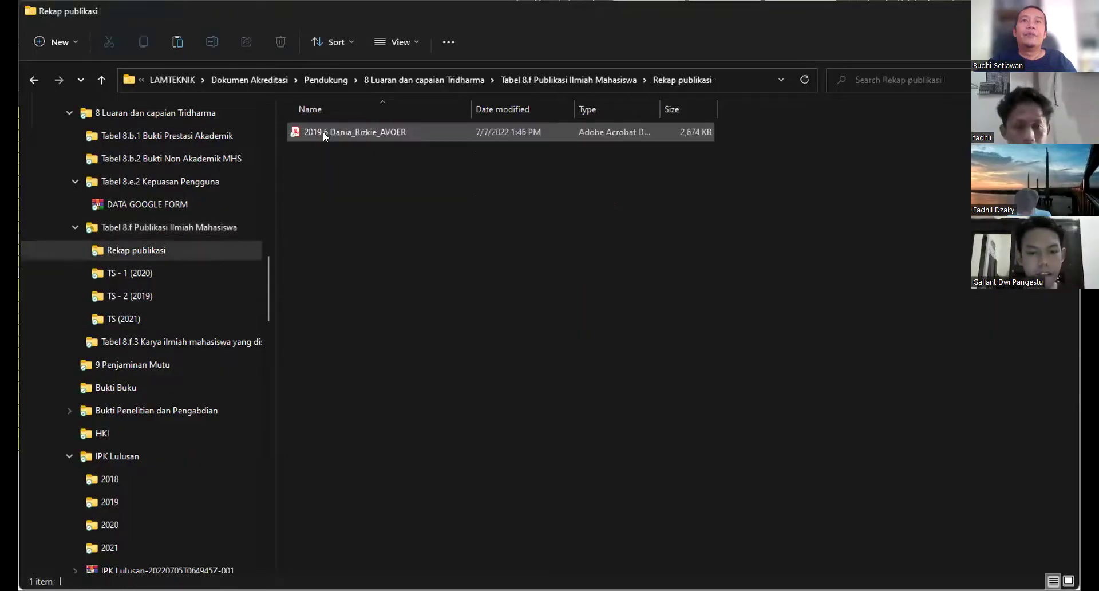
# - Return to the Rekap publikasi folder and rename the PDF by appending "2021 160 3" after AVOER
pyautogui.click(374, 132)
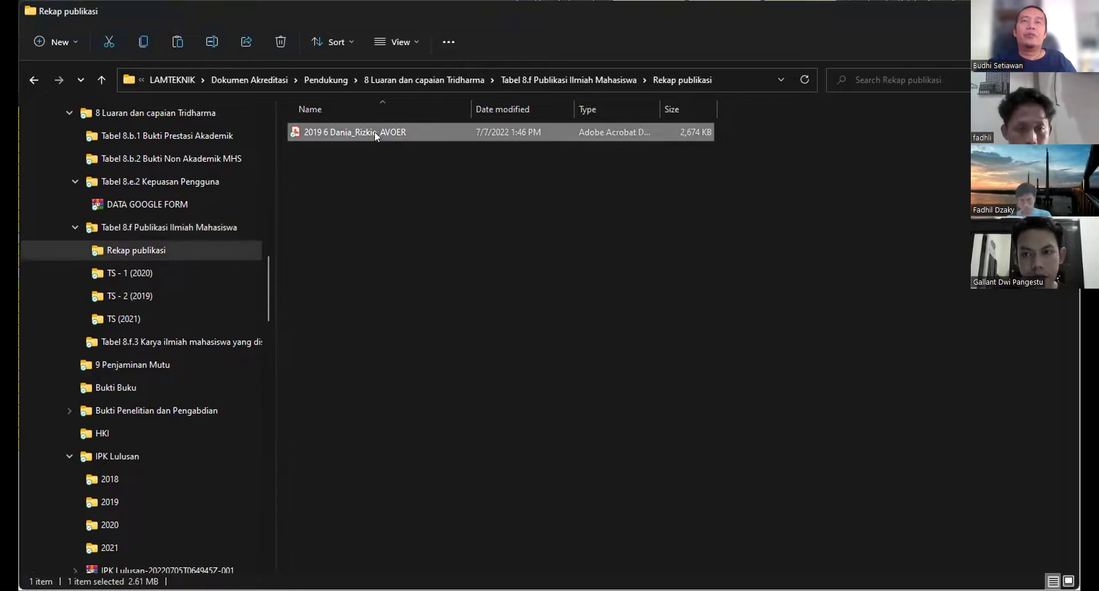
pyautogui.click(375, 132)
pyautogui.click(409, 127)
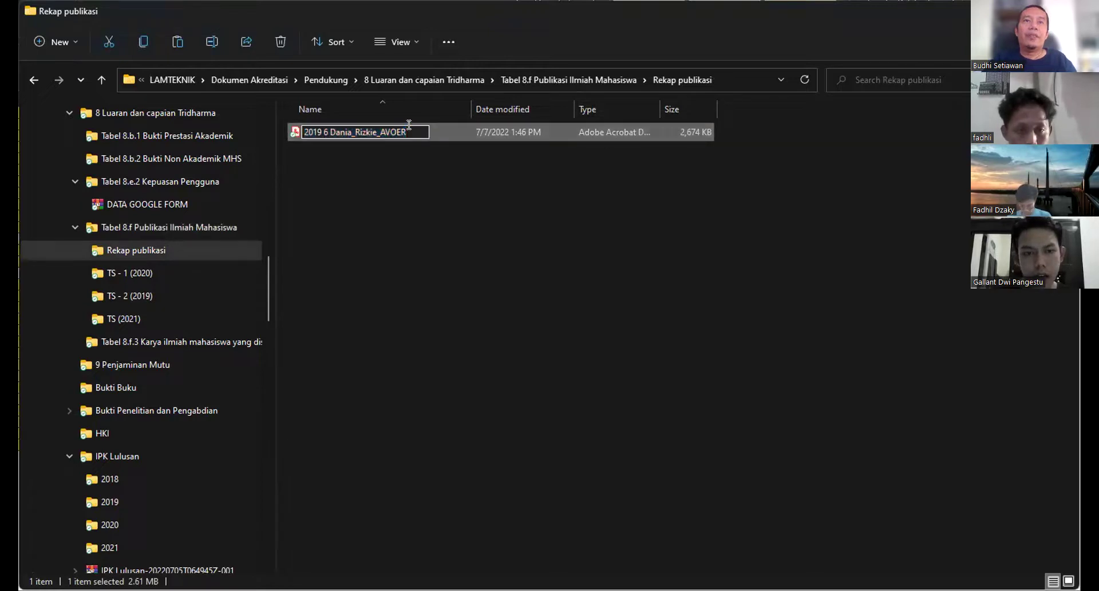
pyautogui.write('2021')
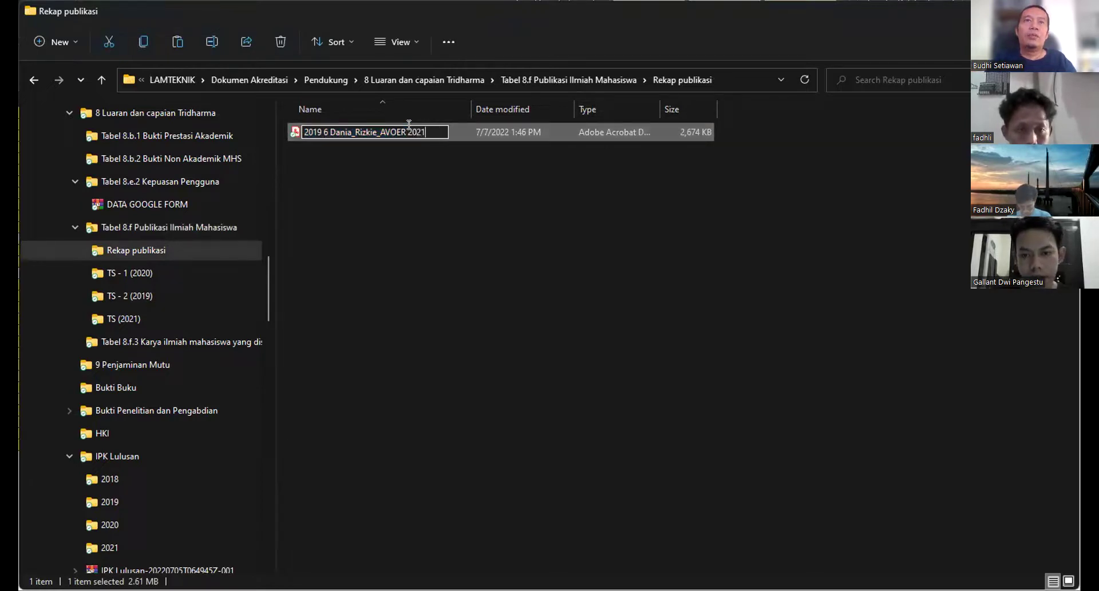
pyautogui.write(' 160 3')
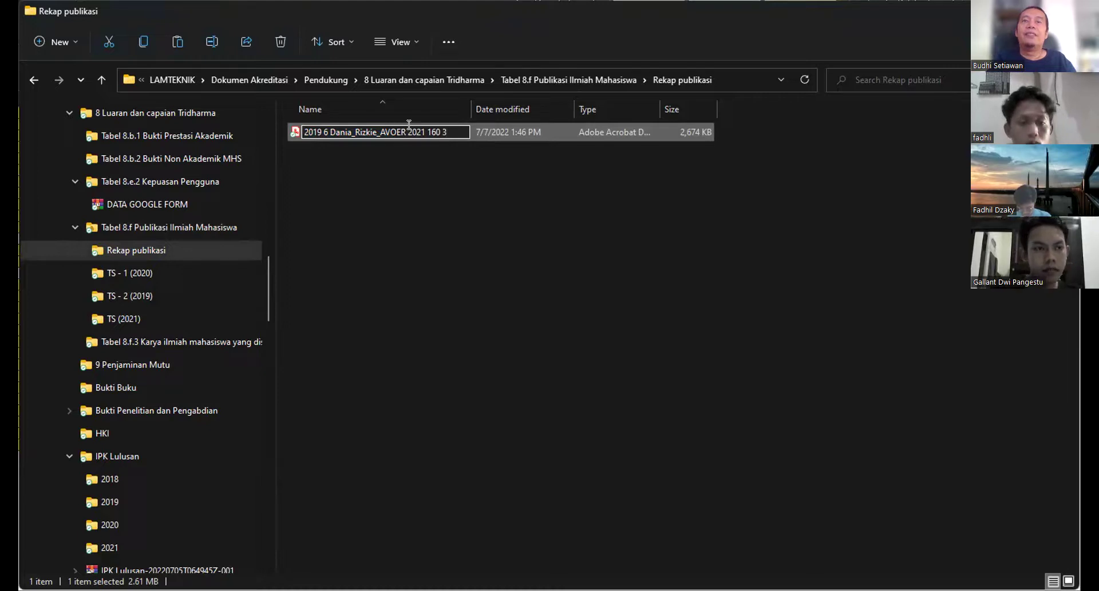
pyautogui.press('Return')
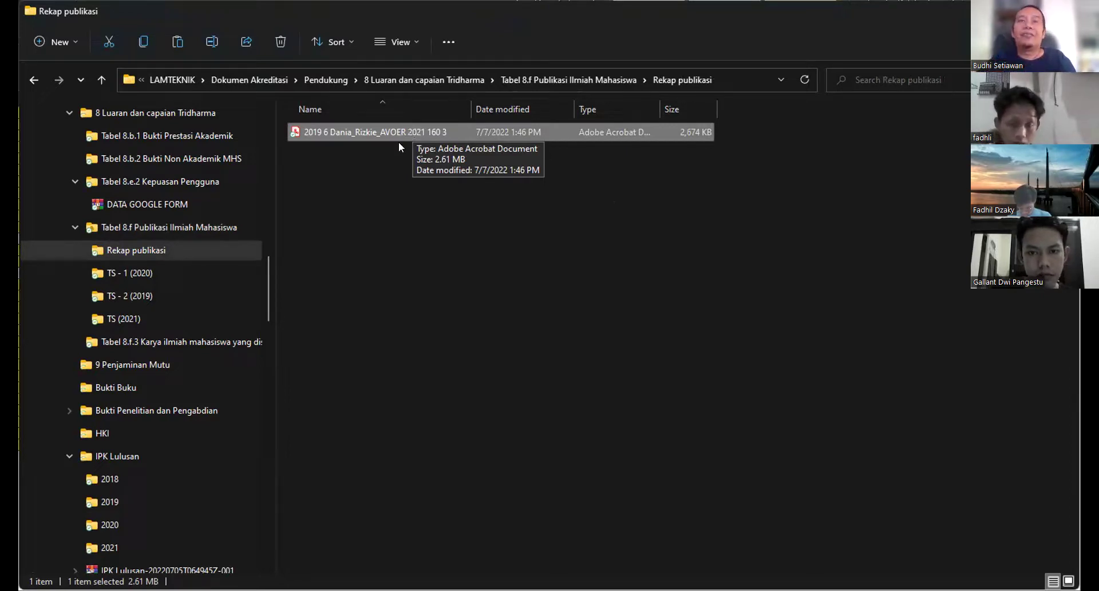
pyautogui.click(388, 196)
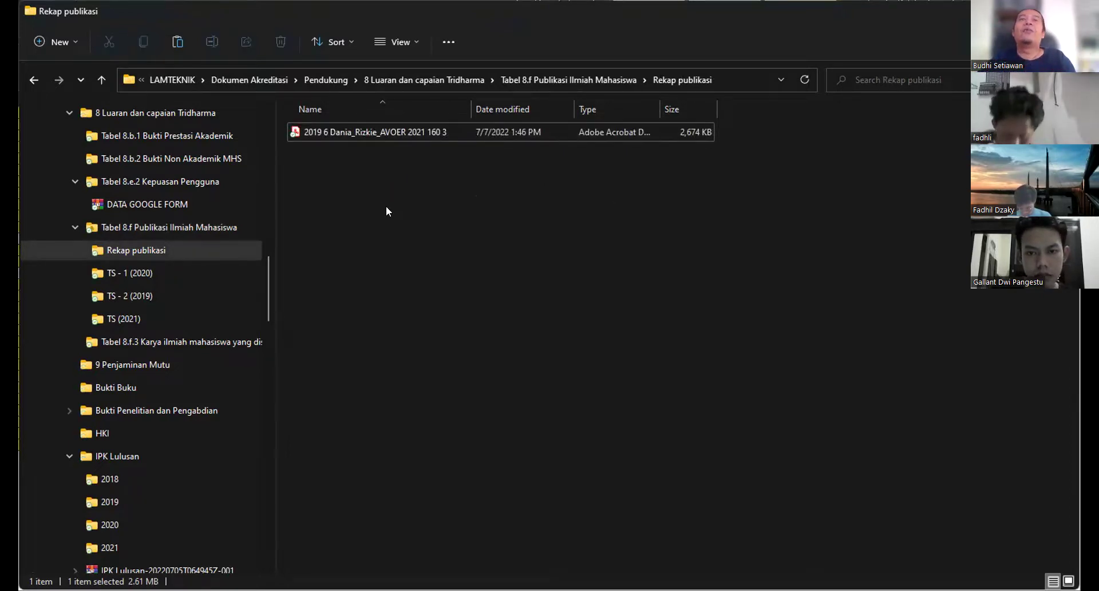